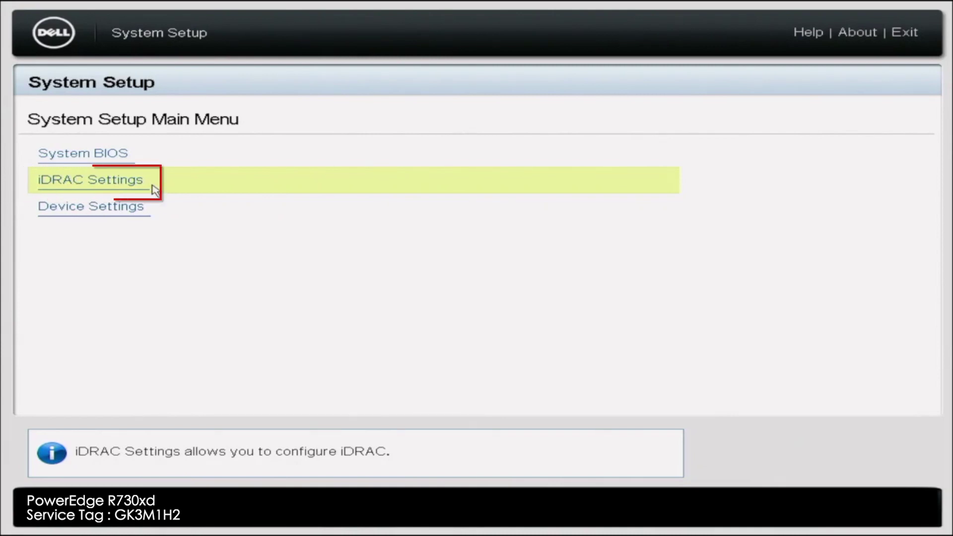
{"action": "left_click", "coordinate": [152, 185]}
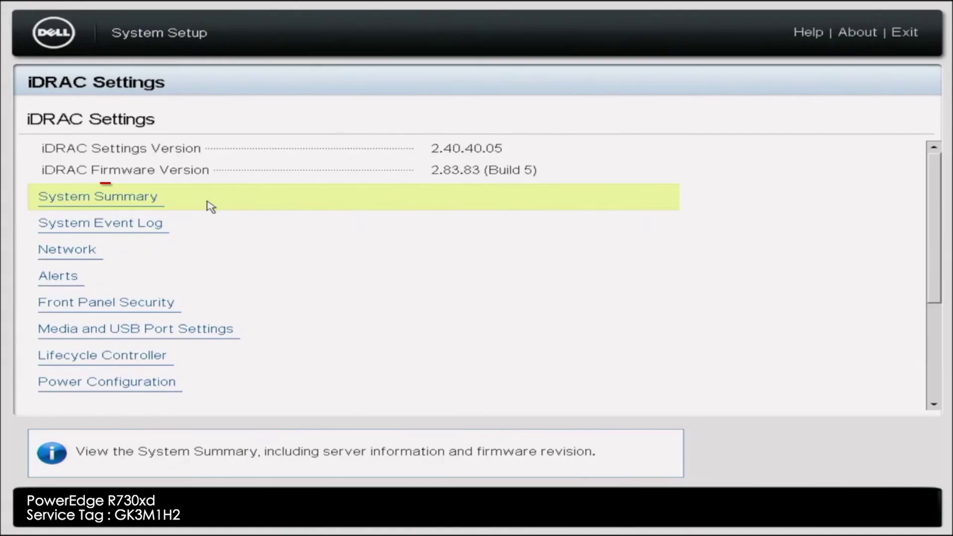
{"action": "left_click", "coordinate": [211, 207]}
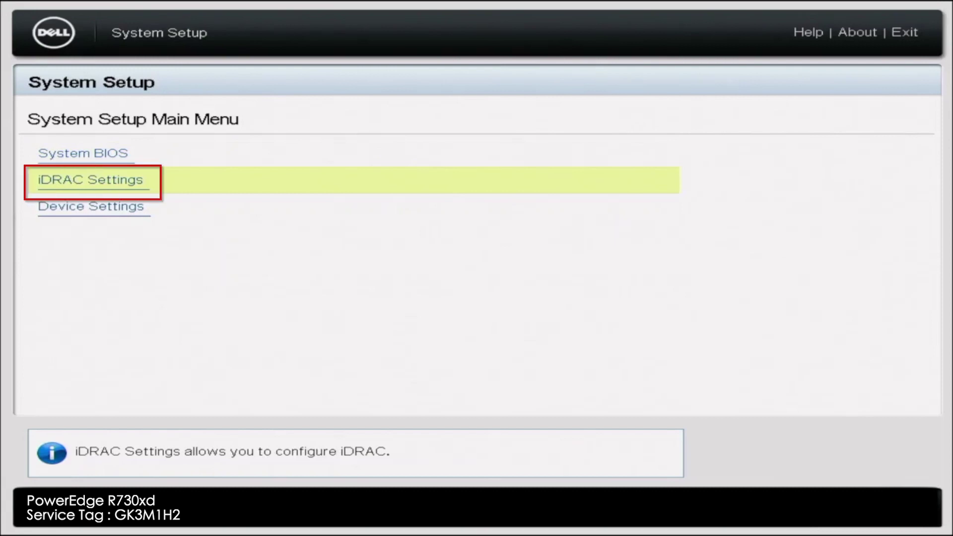
Navigate to iDRAC Settings > Network and bring the IPv4 Static IP Address field into view.
{"action": "key", "text": "Return"}
{"action": "key", "text": "Down"}
{"action": "key", "text": "Down"}
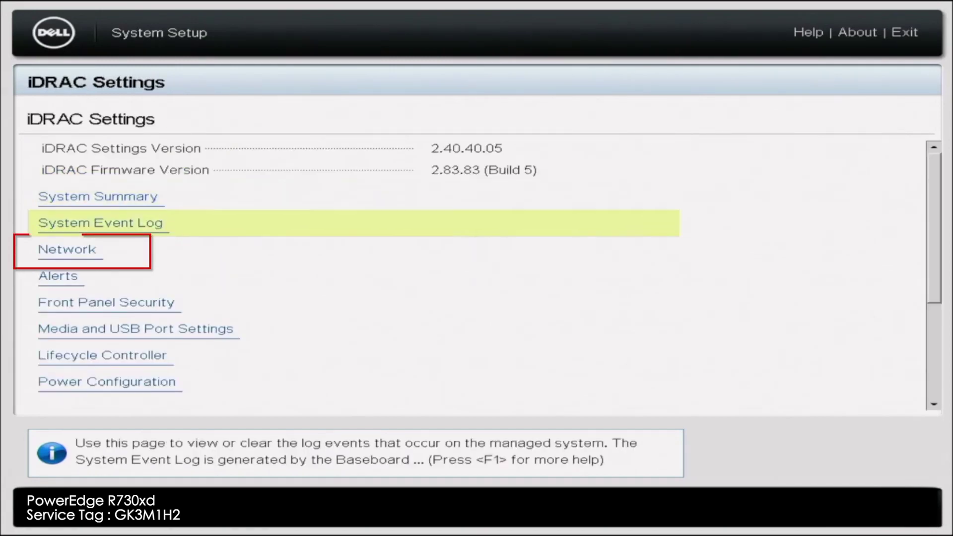
{"action": "key", "text": "Return"}
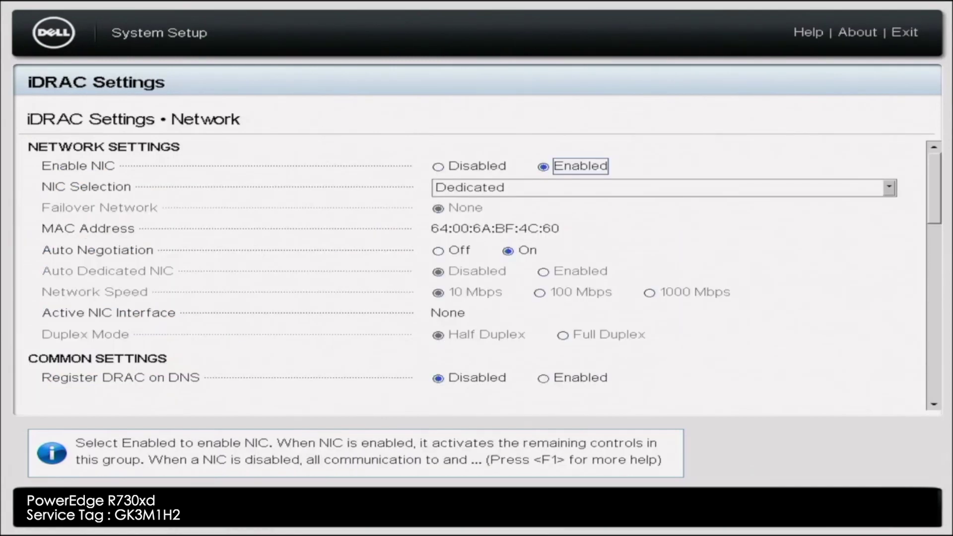
{"action": "key", "text": "Down"}
{"action": "key", "text": "Down"}
{"action": "key", "text": "Down"}
{"action": "key", "text": "Down"}
{"action": "key", "text": "Down"}
{"action": "key", "text": "Down"}
{"action": "key", "text": "Down"}
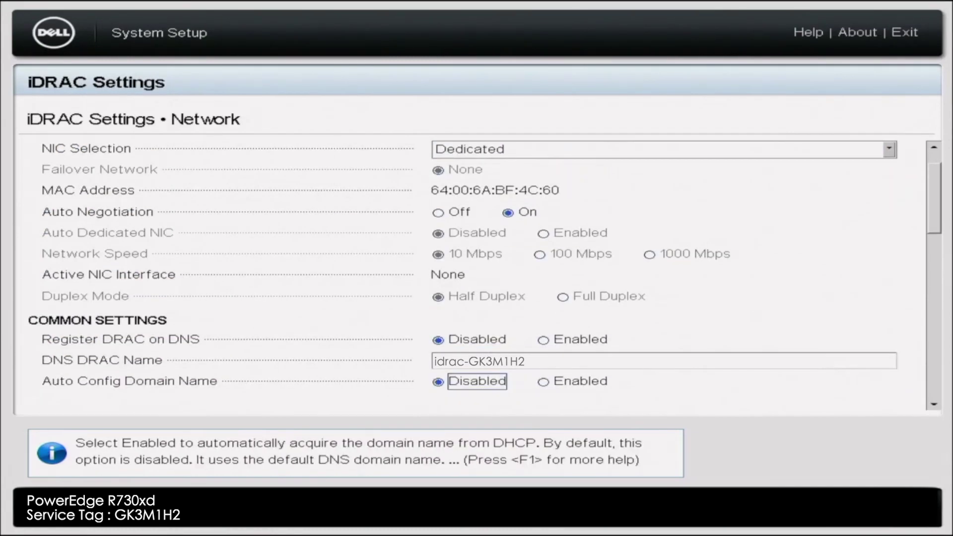
{"action": "key", "text": "Down"}
{"action": "key", "text": "Down"}
{"action": "key", "text": "Down"}
{"action": "key", "text": "Down"}
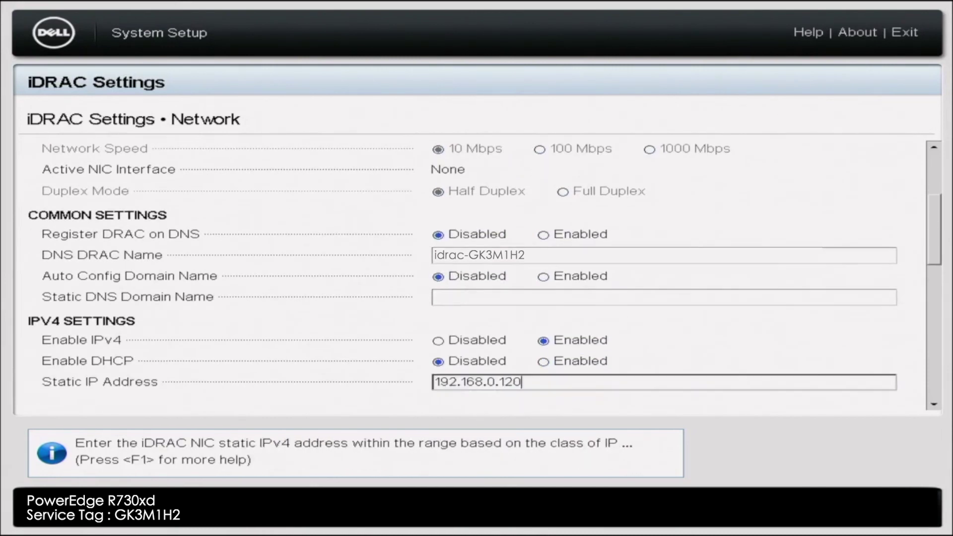
{"action": "key", "text": "Down"}
{"action": "key", "text": "Down"}
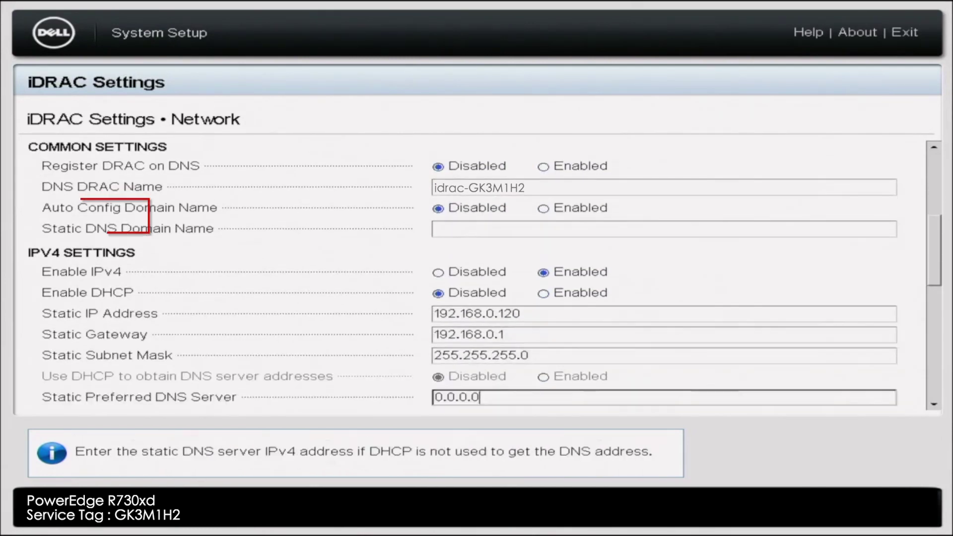
{"action": "key", "text": "Up"}
{"action": "key", "text": "Up"}
{"action": "key", "text": "Up"}
{"action": "key", "text": "Up"}
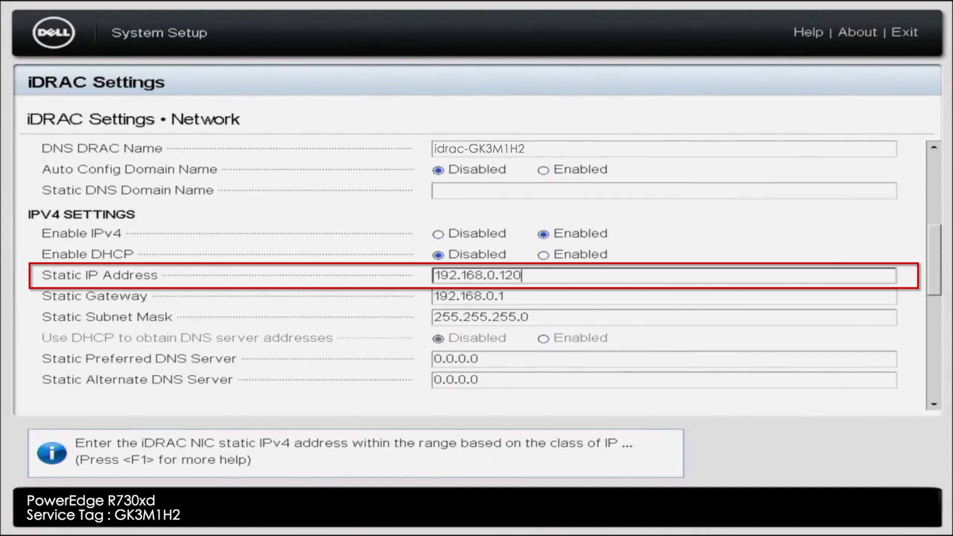
Replace the static IP with 192.168.0.120, keeping gateway 192.168.0.1 and mask 255.255.255.0.
{"action": "key", "text": "BackSpace"}
{"action": "key", "text": "BackSpace"}
{"action": "key", "text": "BackSpace"}
{"action": "key", "text": "BackSpace"}
{"action": "key", "text": "BackSpace"}
{"action": "key", "text": "BackSpace"}
{"action": "key", "text": "BackSpace"}
{"action": "key", "text": "BackSpace"}
{"action": "key", "text": "BackSpace"}
{"action": "key", "text": "BackSpace"}
{"action": "key", "text": "BackSpace"}
{"action": "key", "text": "BackSpace"}
{"action": "key", "text": "BackSpace"}
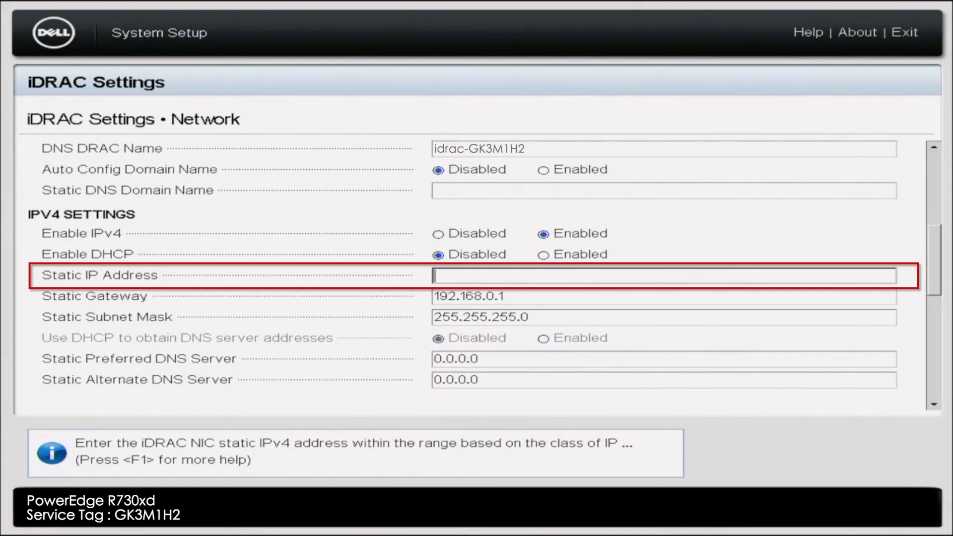
{"action": "type", "text": "19"}
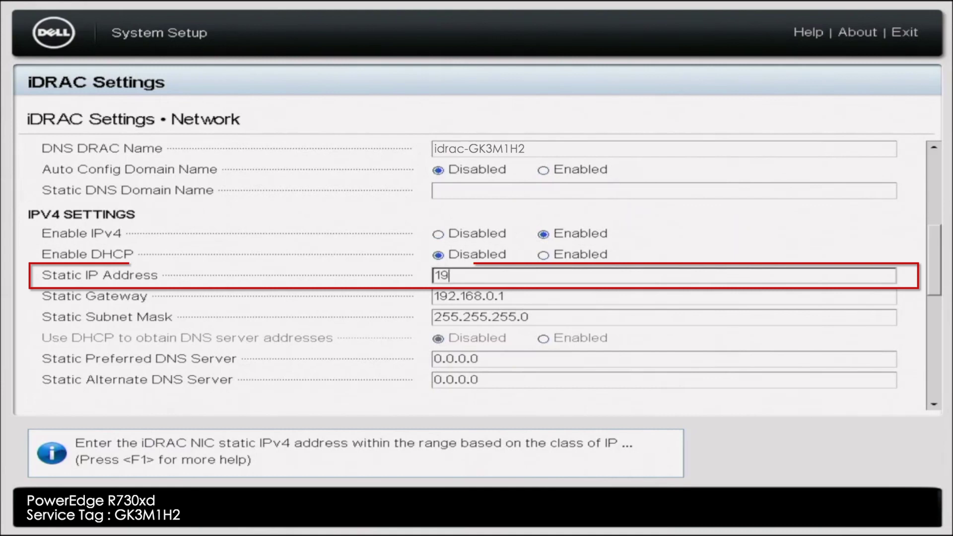
{"action": "type", "text": "2.16"}
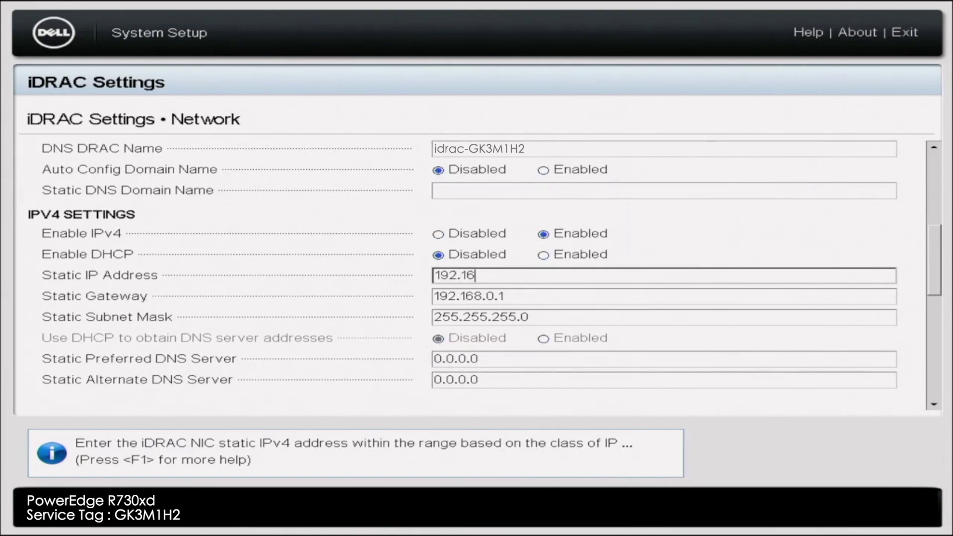
{"action": "type", "text": "8.0.120"}
{"action": "left_click", "coordinate": [505, 297]}
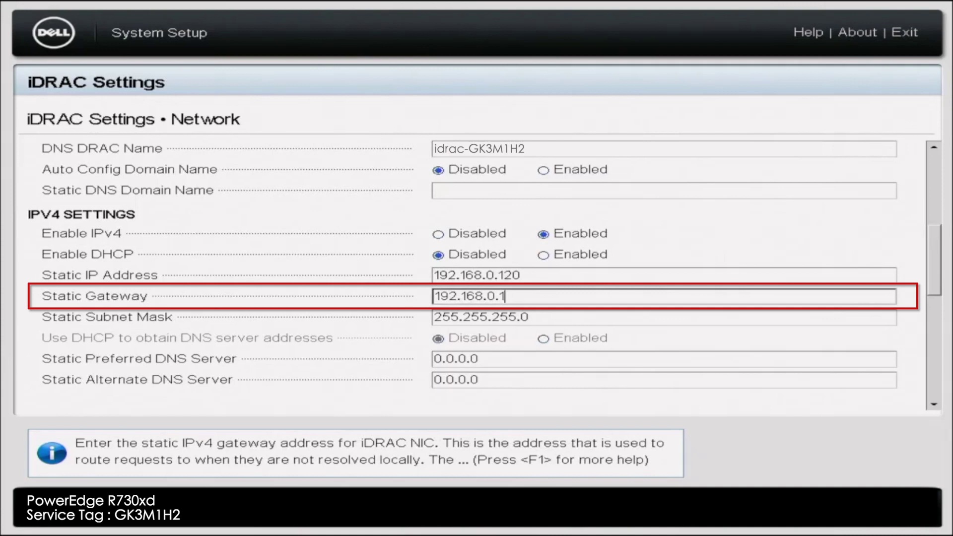
{"action": "left_click", "coordinate": [531, 317]}
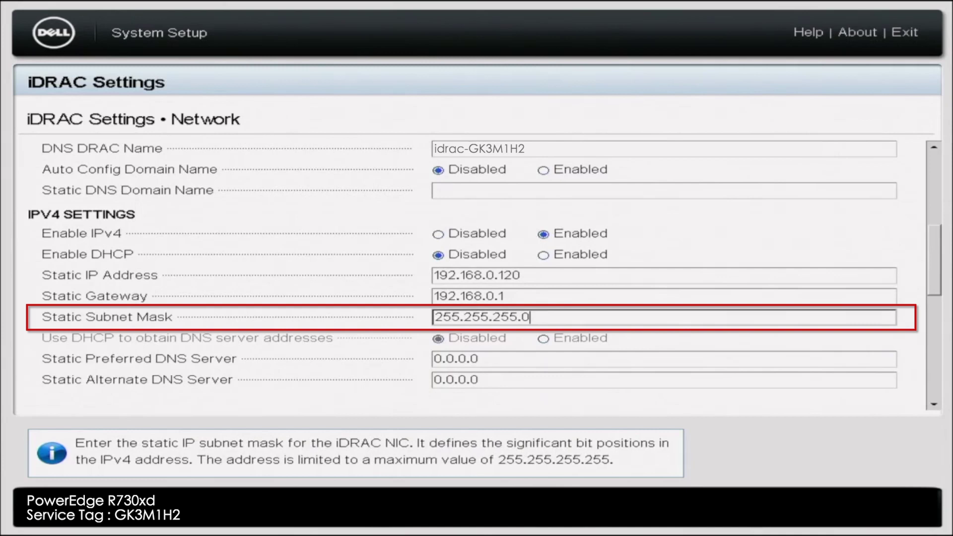
Set preferred DNS 8.8.8.8 and alternate DNS 8.8.4.4, then return to iDRAC Settings.
{"action": "left_click", "coordinate": [479, 359]}
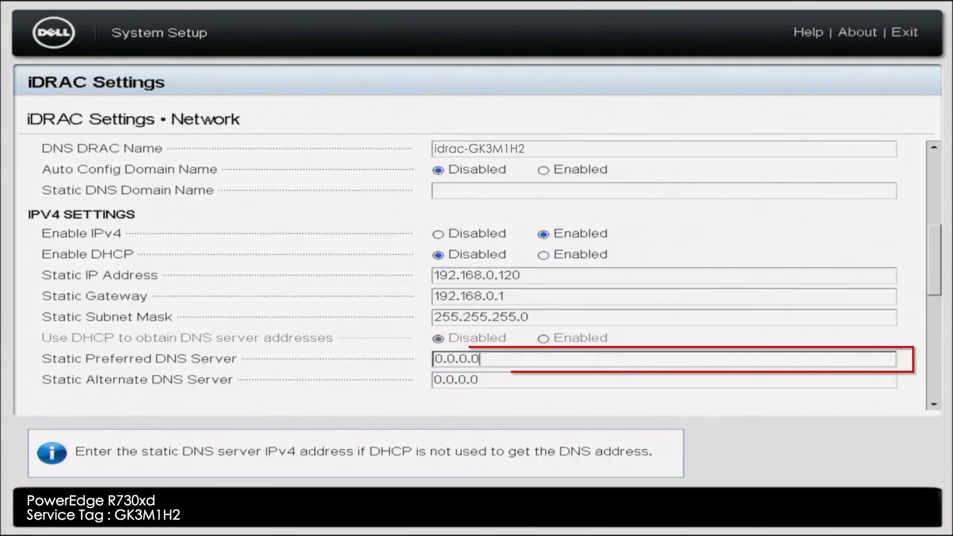
{"action": "key", "text": "BackSpace"}
{"action": "key", "text": "BackSpace"}
{"action": "key", "text": "BackSpace"}
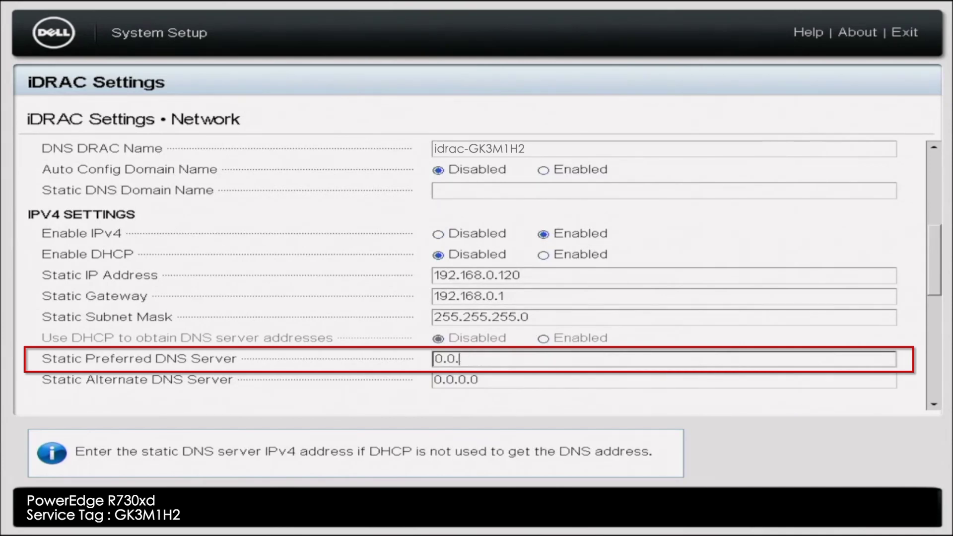
{"action": "key", "text": "BackSpace"}
{"action": "key", "text": "BackSpace"}
{"action": "key", "text": "BackSpace"}
{"action": "key", "text": "BackSpace"}
{"action": "type", "text": "8.8.8.8"}
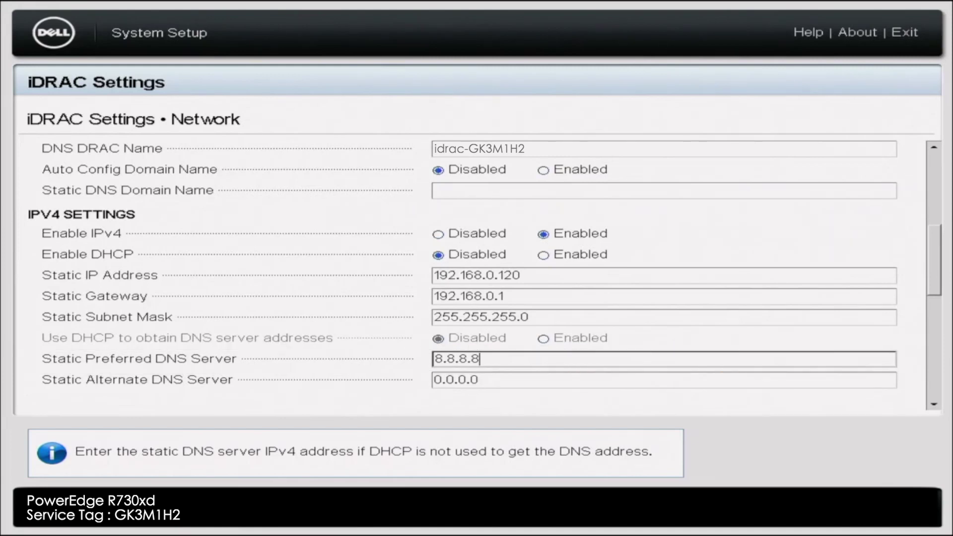
{"action": "key", "text": "Tab"}
{"action": "key", "text": "BackSpace"}
{"action": "key", "text": "BackSpace"}
{"action": "key", "text": "BackSpace"}
{"action": "key", "text": "BackSpace"}
{"action": "key", "text": "BackSpace"}
{"action": "key", "text": "BackSpace"}
{"action": "key", "text": "BackSpace"}
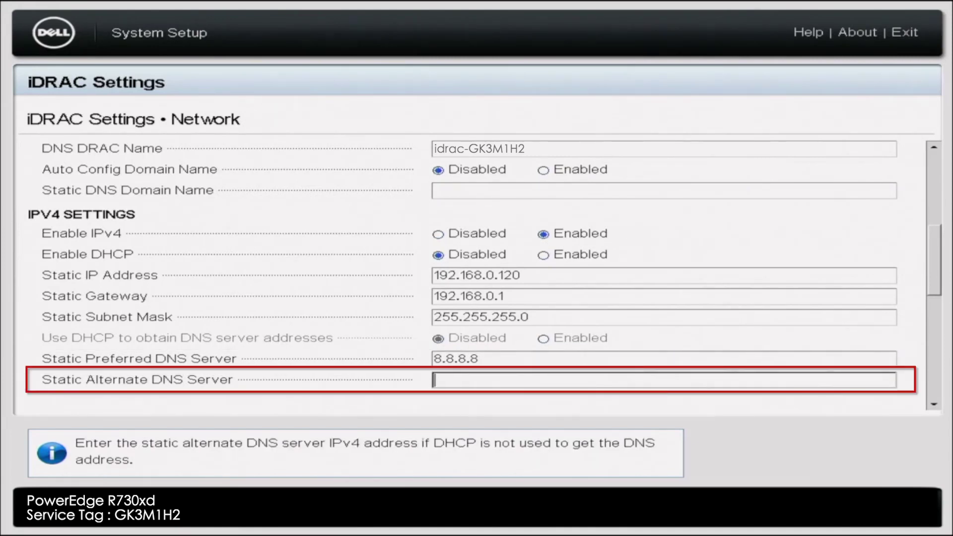
{"action": "type", "text": "8.8.4.4"}
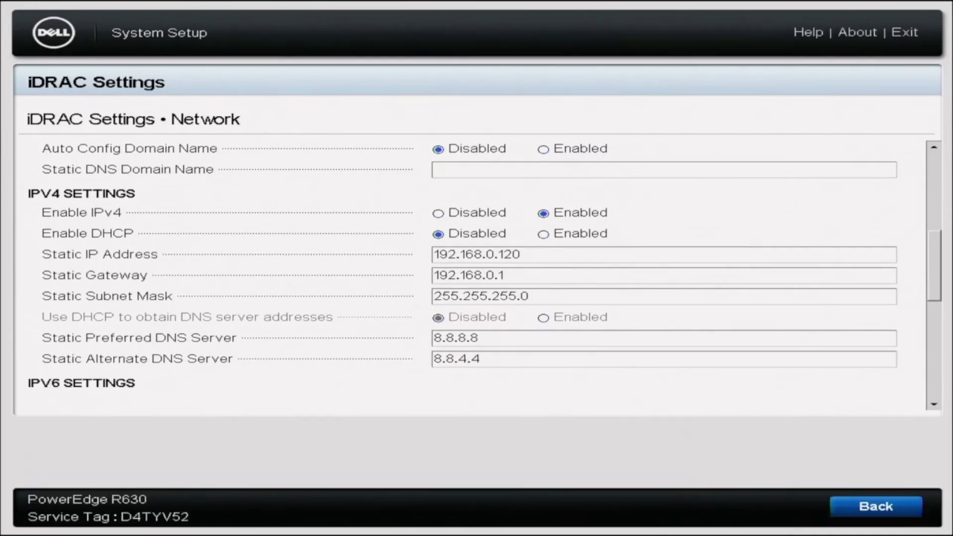
{"action": "key", "text": "Escape"}
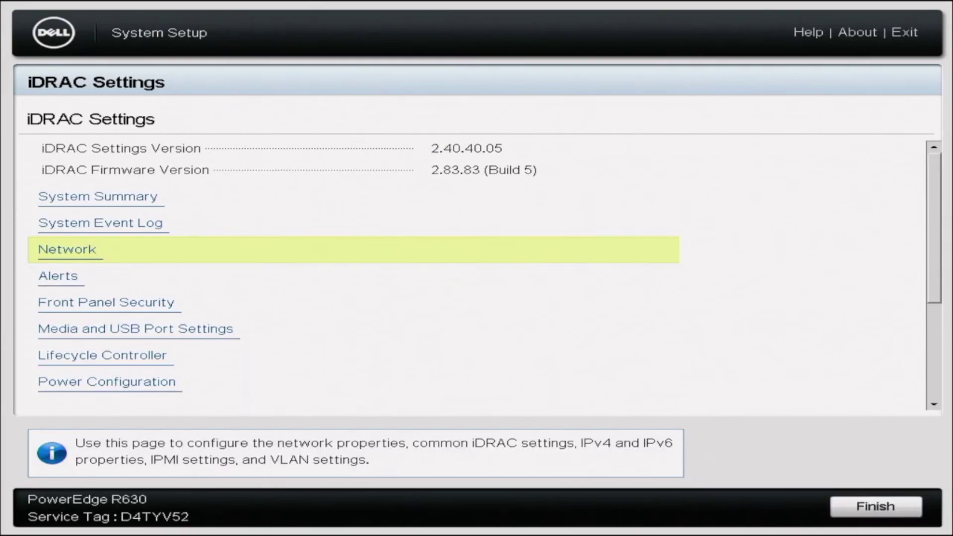
Finish iDRAC Settings and confirm saving the new network changes.
{"action": "key", "text": "Escape"}
{"action": "key", "text": "Return"}
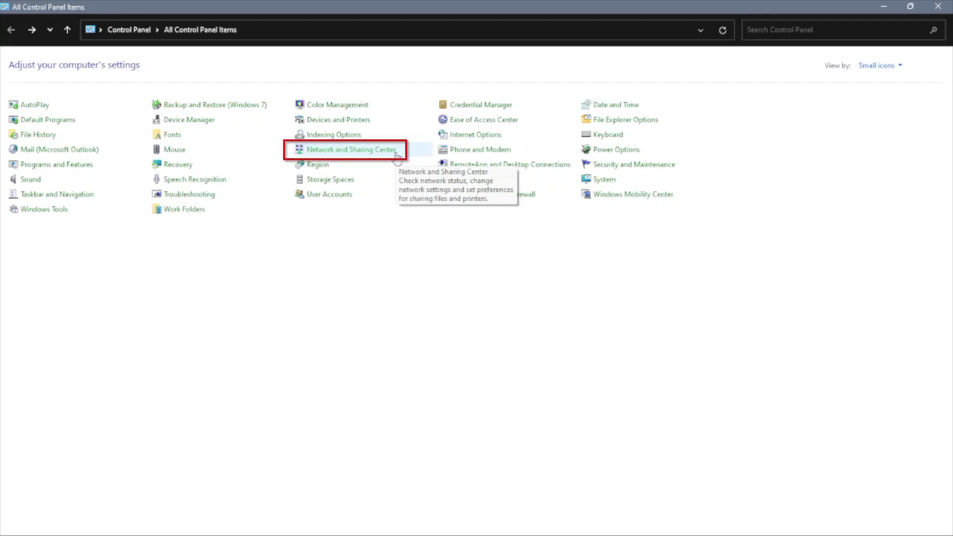
Open the Ethernet adapter's IPv4 properties from the Network and Sharing Center.
{"action": "left_click", "coordinate": [397, 156]}
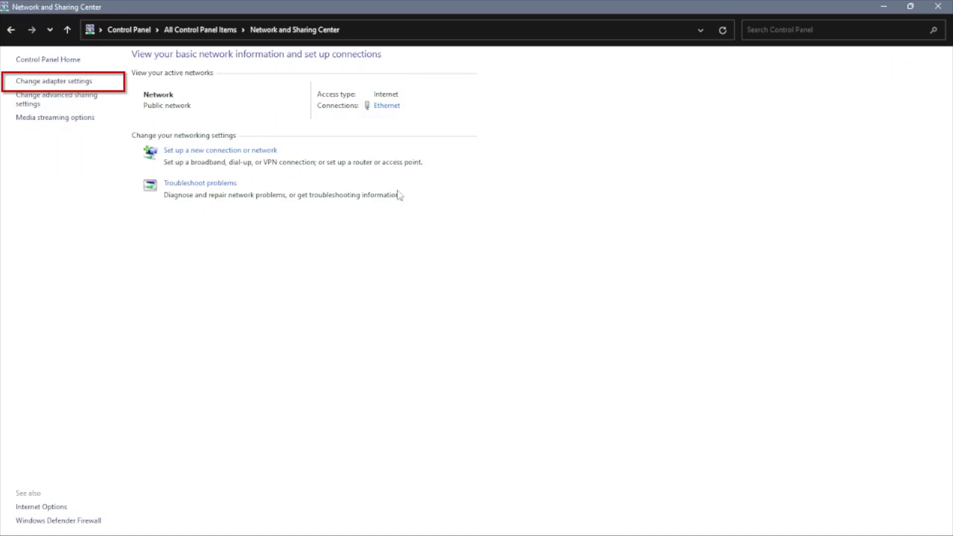
{"action": "left_click", "coordinate": [92, 82]}
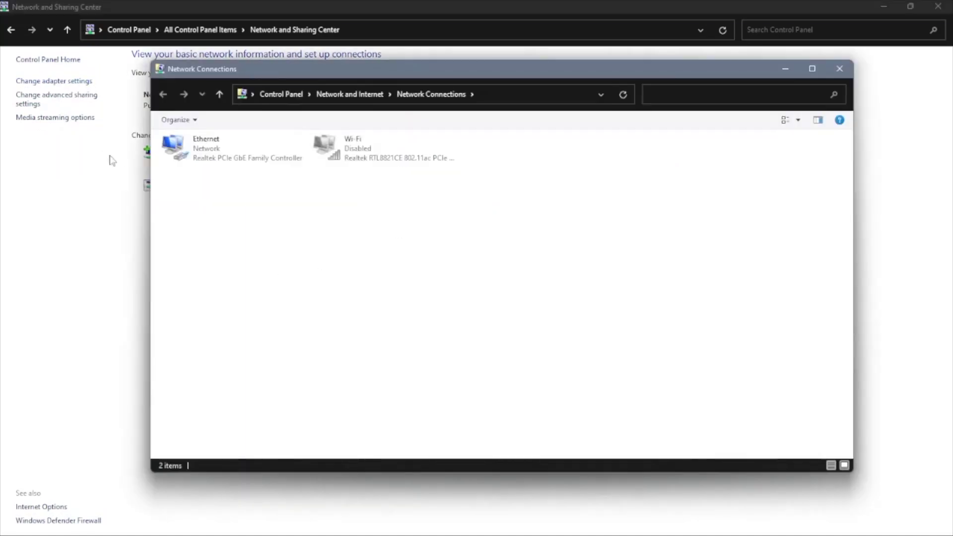
{"action": "left_click", "coordinate": [262, 148]}
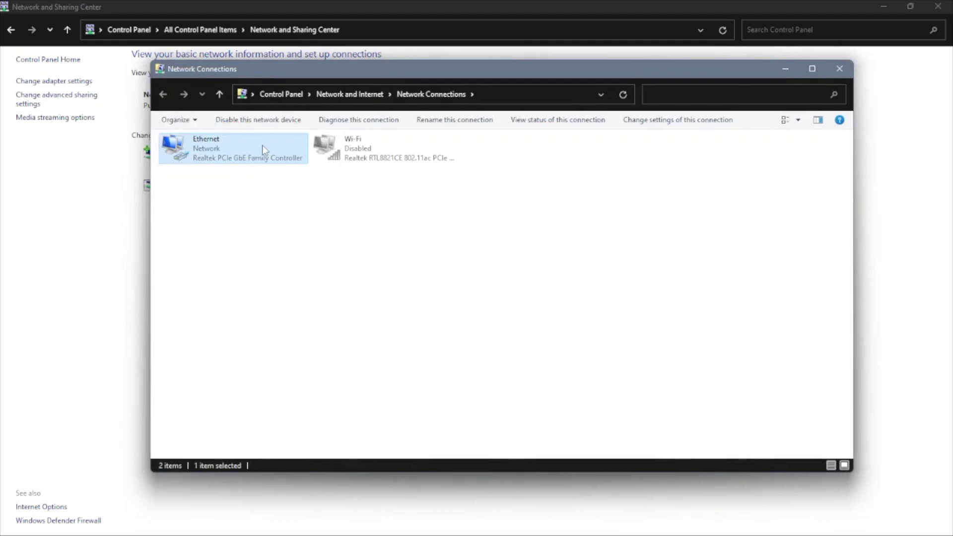
{"action": "right_click", "coordinate": [263, 147]}
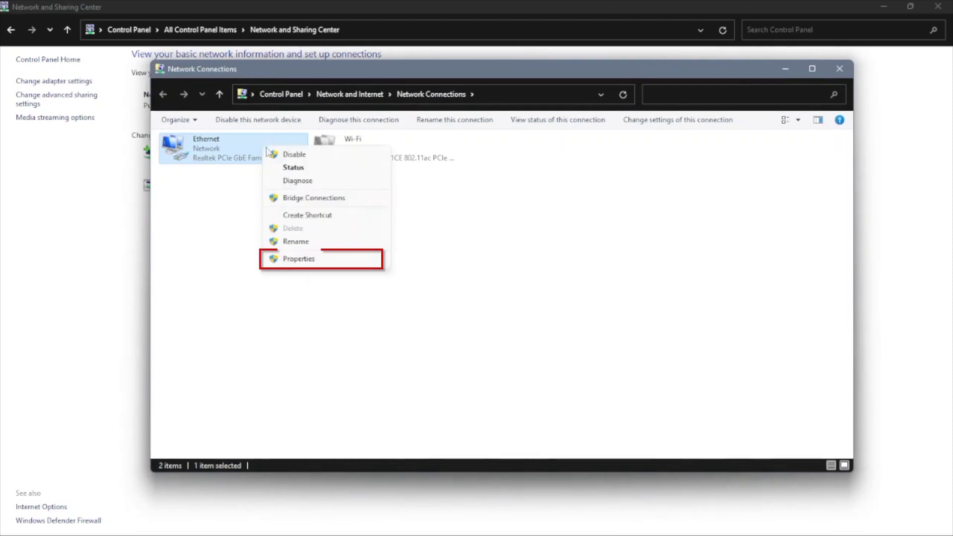
{"action": "left_click", "coordinate": [288, 259]}
{"action": "left_click", "coordinate": [278, 257]}
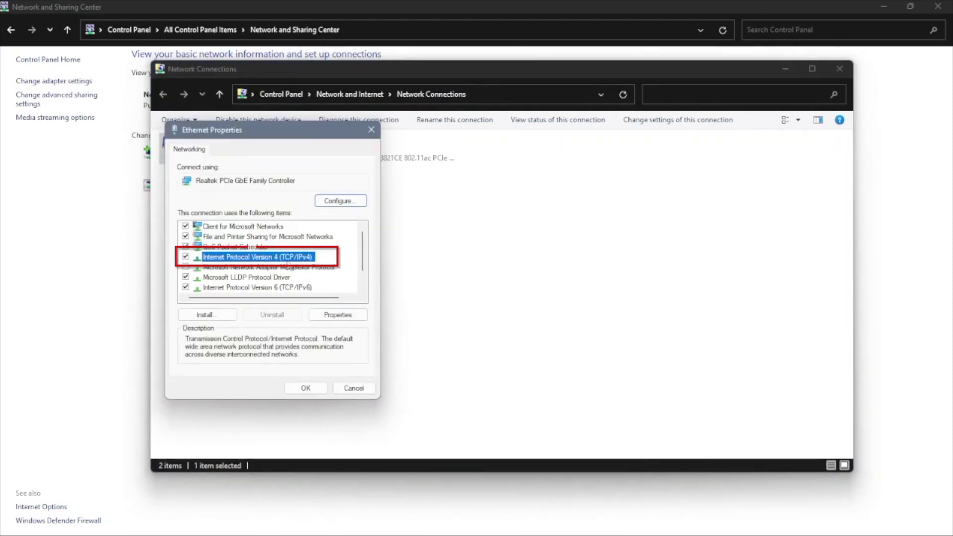
{"action": "double_click", "coordinate": [287, 258]}
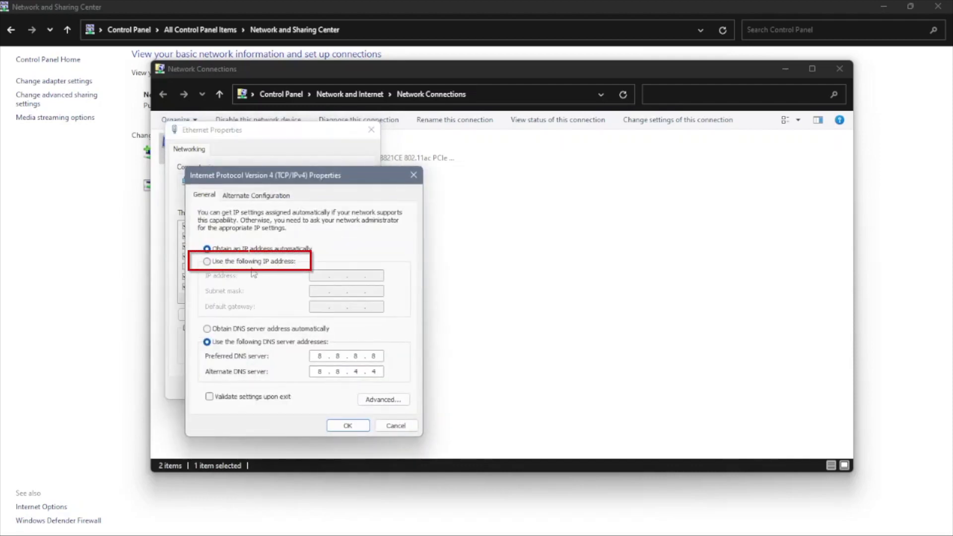
Assign static IP 192.168.0.199, mask 255.255.255.0, gateway 192.168.0.1 and save both dialogs.
{"action": "left_click", "coordinate": [249, 261]}
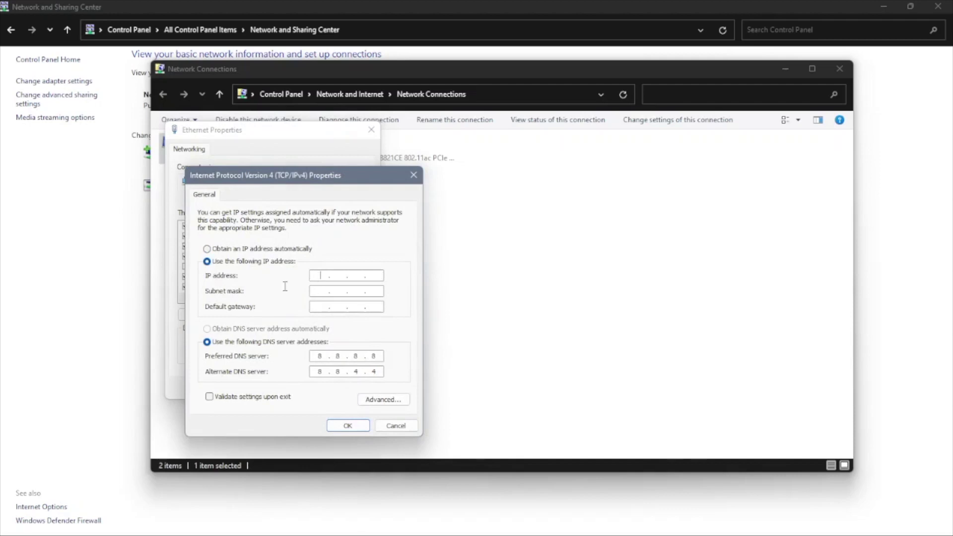
{"action": "type", "text": "192 . "}
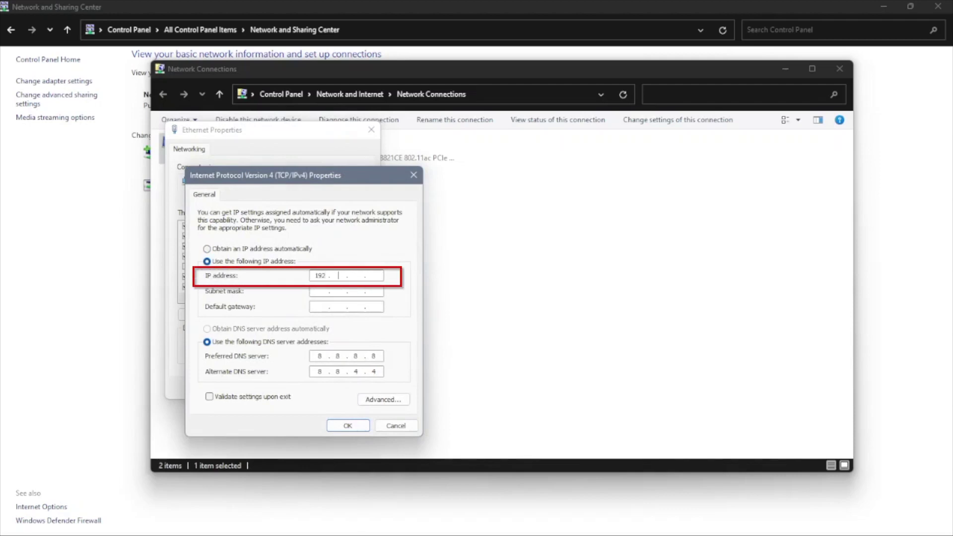
{"action": "type", "text": "168 . 0 . 199"}
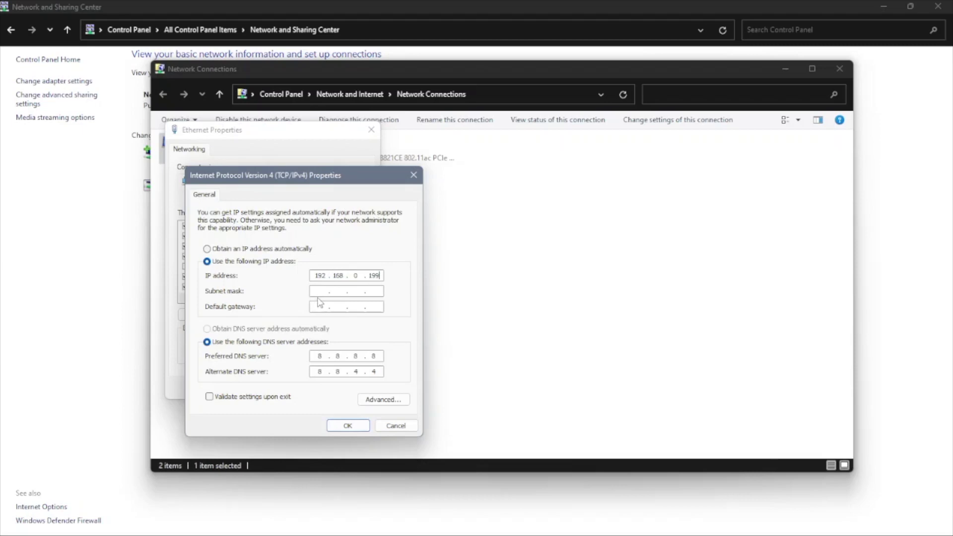
{"action": "left_click", "coordinate": [318, 291]}
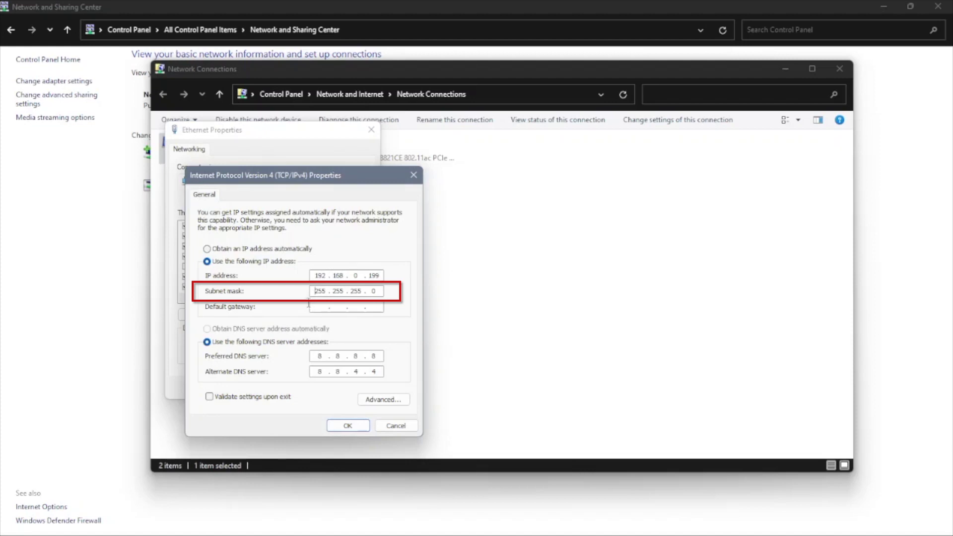
{"action": "left_click", "coordinate": [309, 305]}
{"action": "type", "text": "192 . 168 . "}
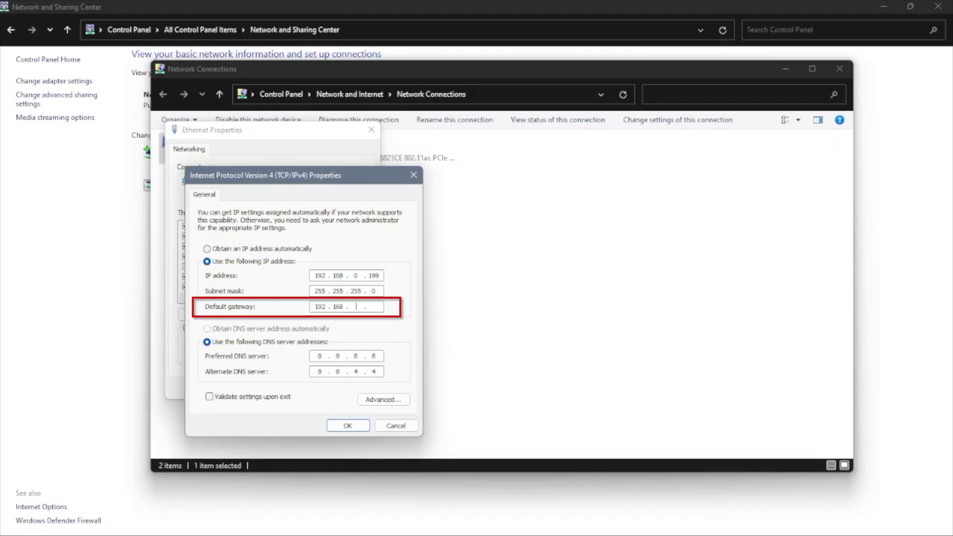
{"action": "type", "text": "0 . 1"}
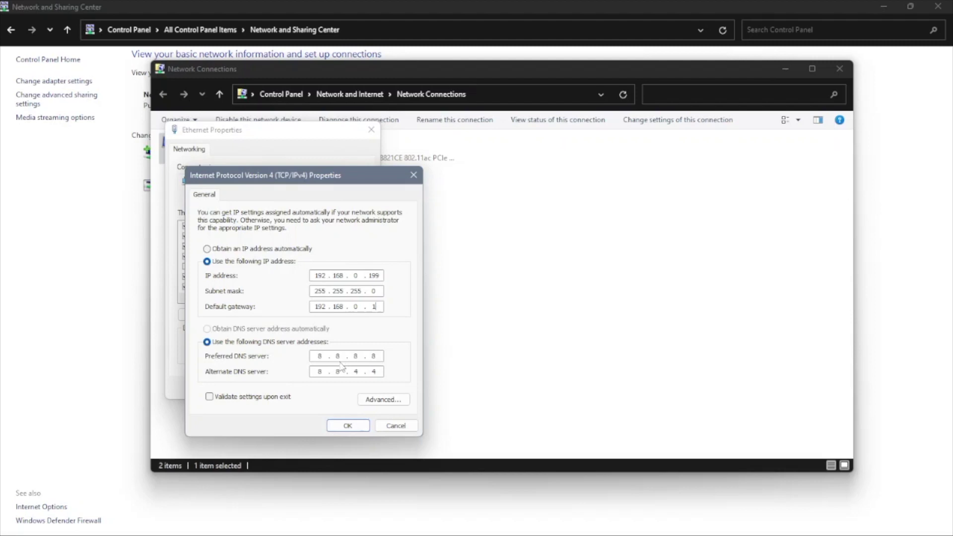
{"action": "left_click", "coordinate": [348, 426]}
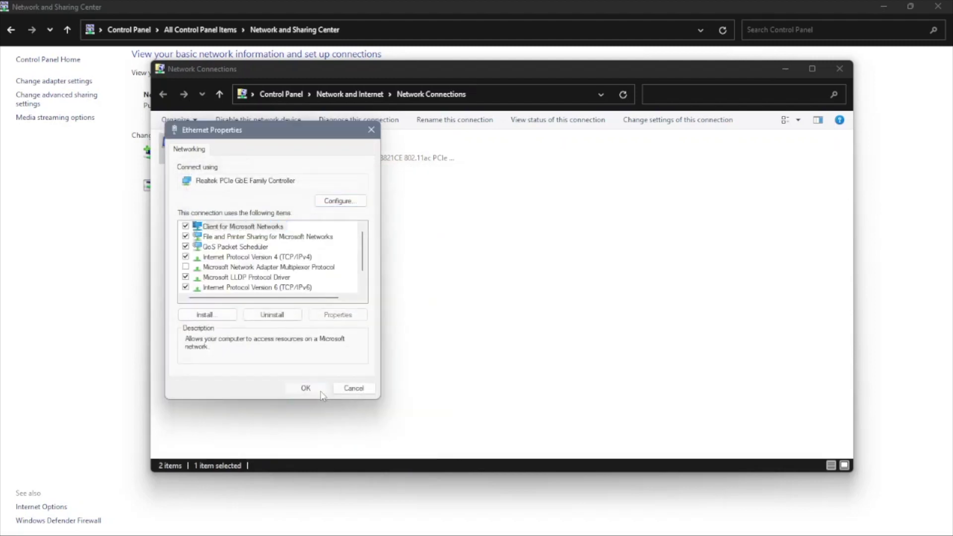
{"action": "left_click", "coordinate": [320, 392]}
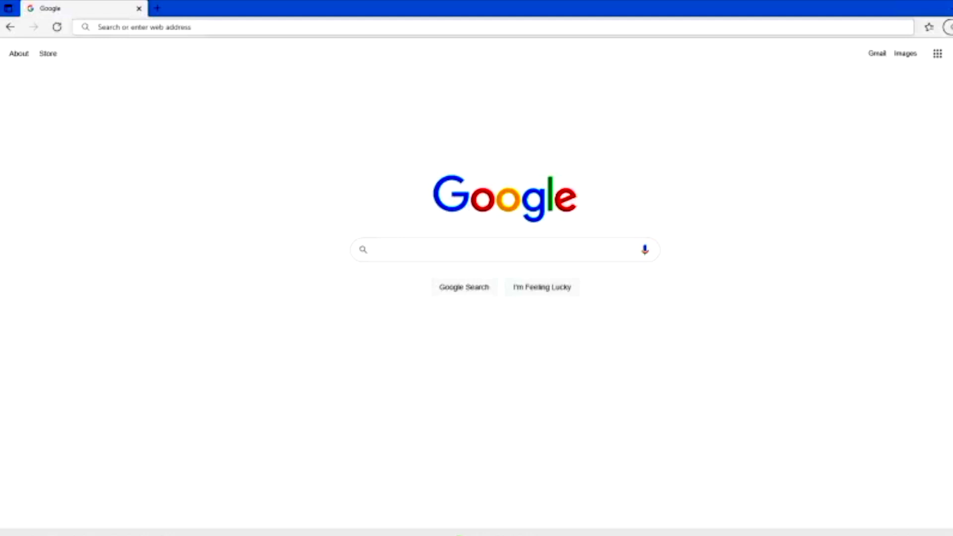
Load the iDRAC address (entered as 198.168.0.120) in Edge's address bar.
{"action": "left_click", "coordinate": [191, 30]}
{"action": "type", "text": "198"}
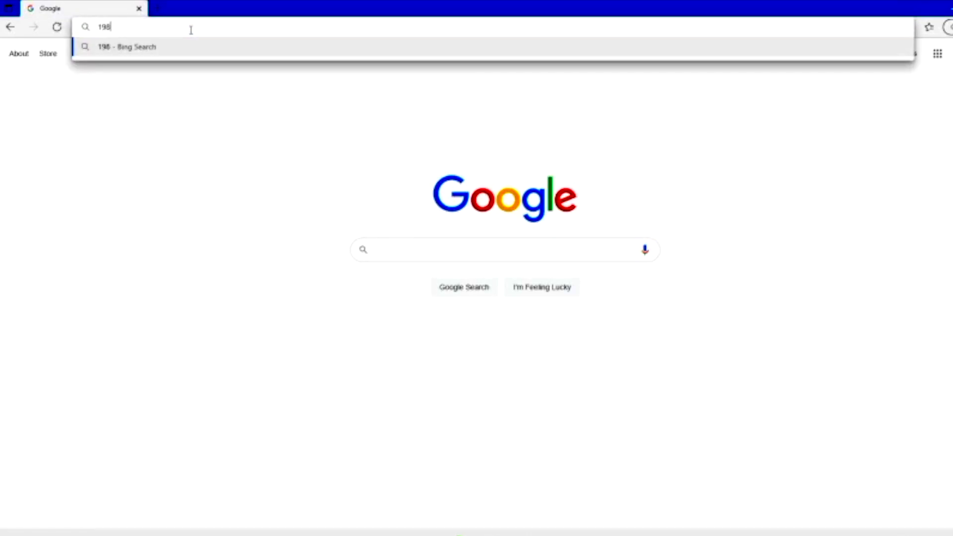
{"action": "type", "text": ".168.0.1"}
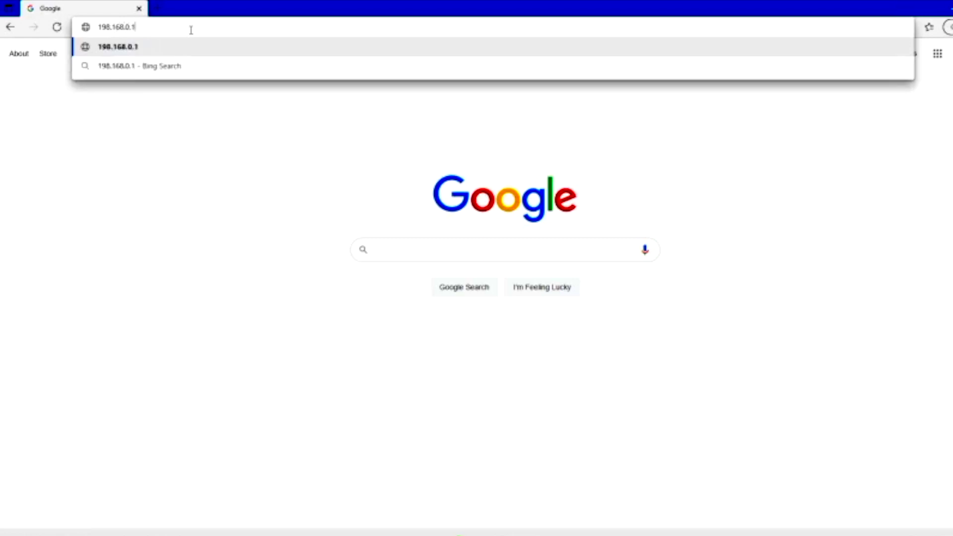
{"action": "type", "text": "20"}
{"action": "key", "text": "Return"}
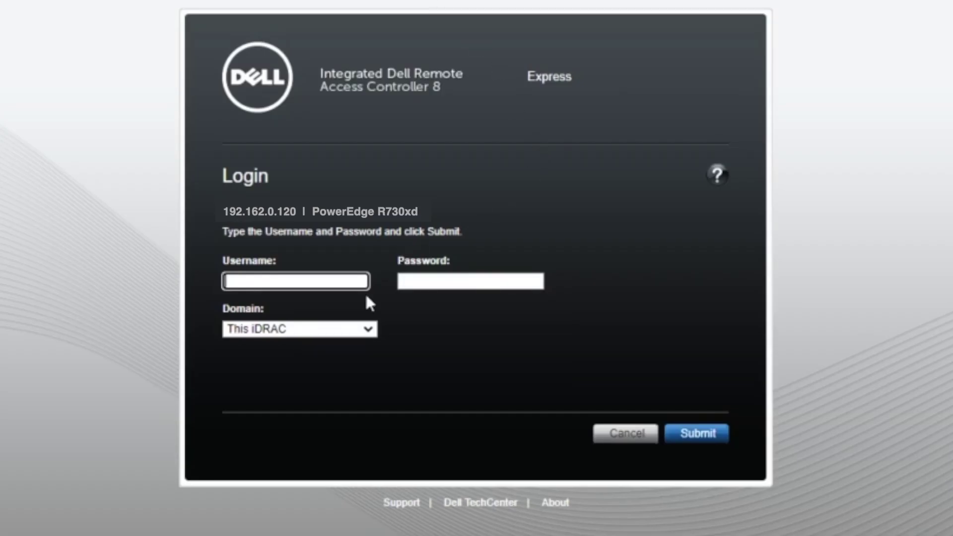
Sign in with the default administrator username and password, keeping the default password, and continue.
{"action": "type", "text": "root"}
{"action": "key", "text": "Tab"}
{"action": "type", "text": "calvin"}
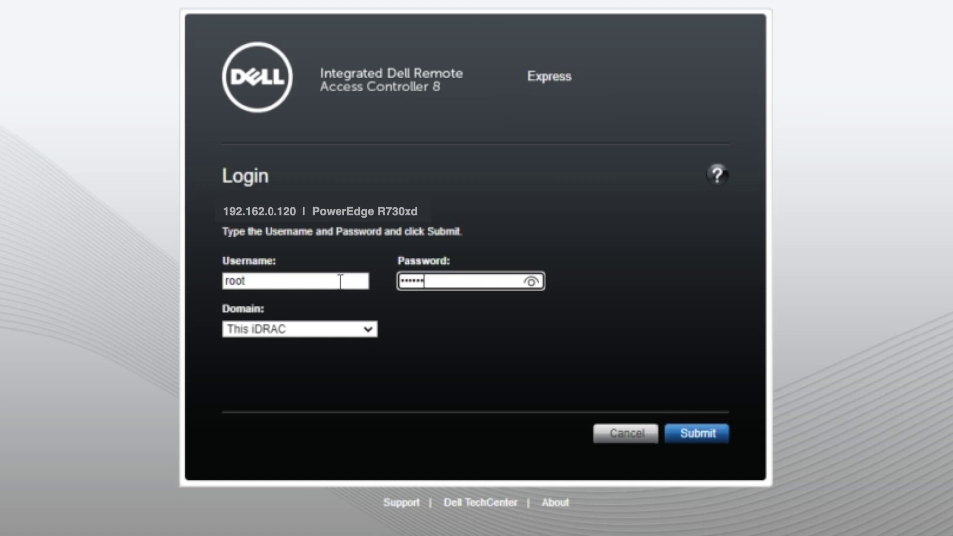
{"action": "left_click", "coordinate": [532, 282]}
{"action": "left_click", "coordinate": [689, 436]}
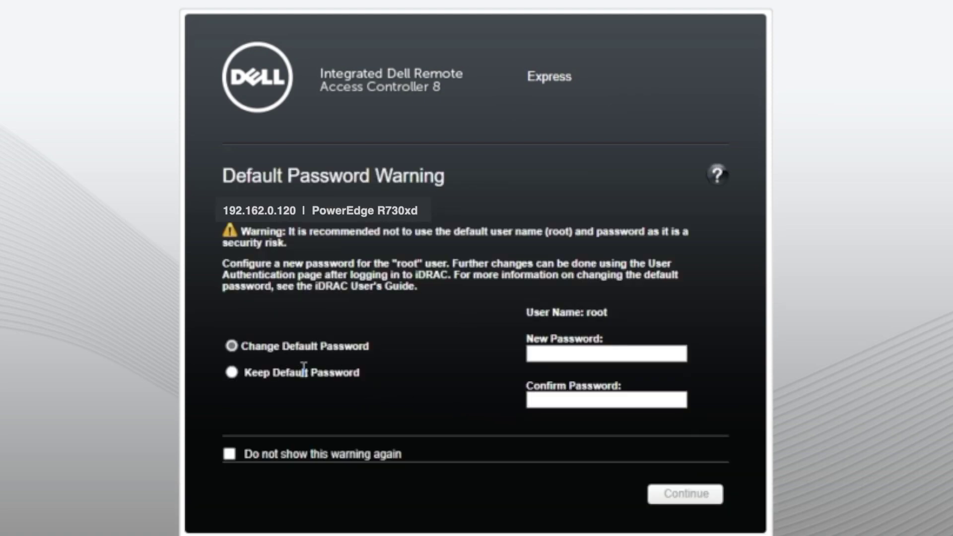
{"action": "left_click", "coordinate": [232, 375]}
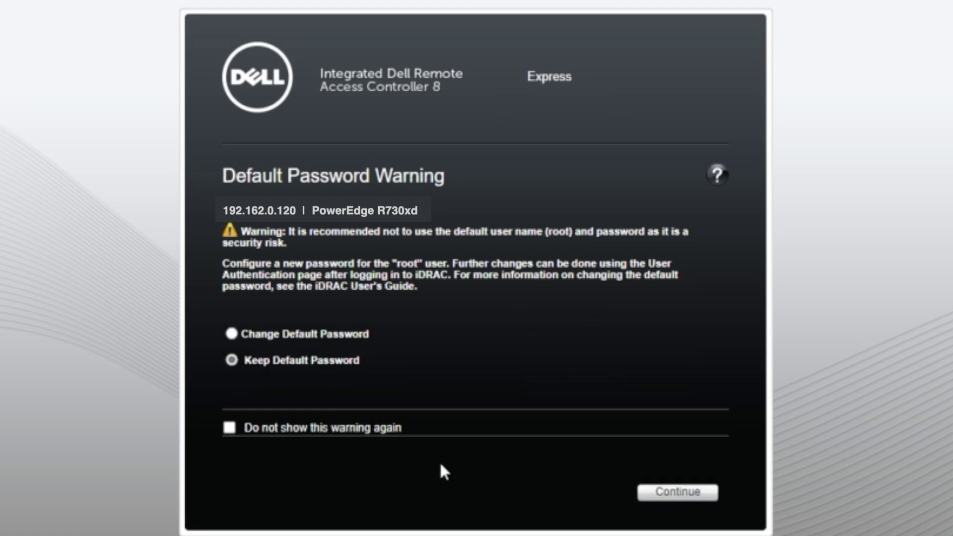
{"action": "left_click", "coordinate": [648, 498]}
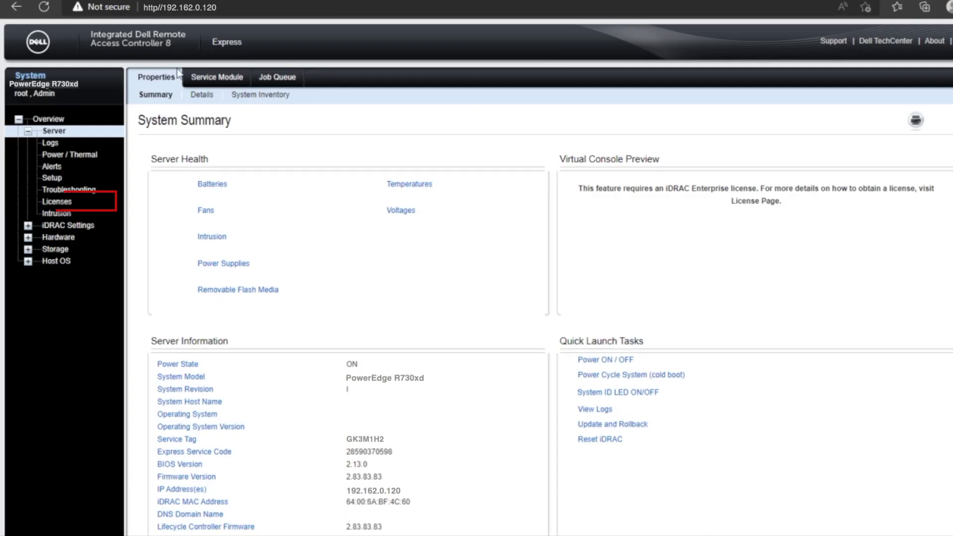
Import and apply the Enterprise license file from USB drive D: on the Licenses page.
{"action": "left_click", "coordinate": [67, 203]}
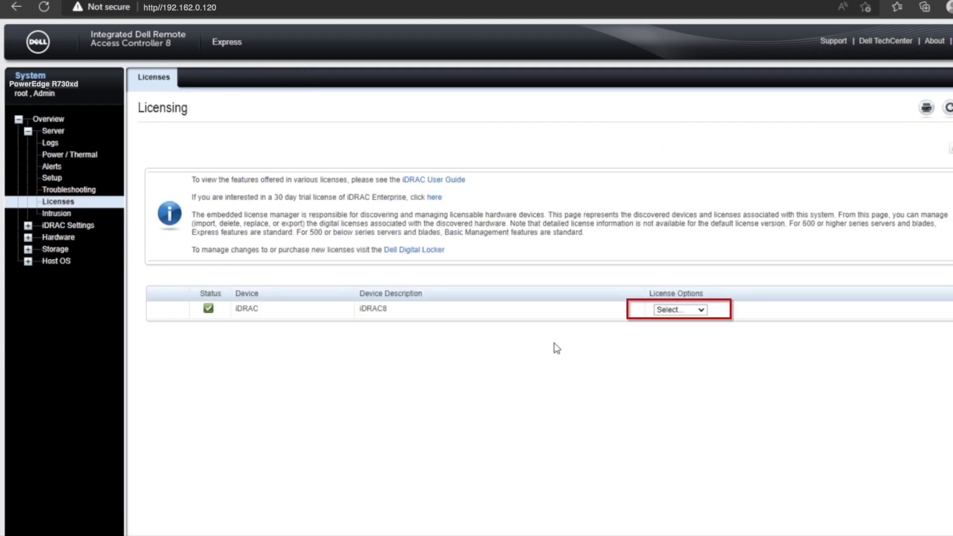
{"action": "left_click", "coordinate": [701, 310]}
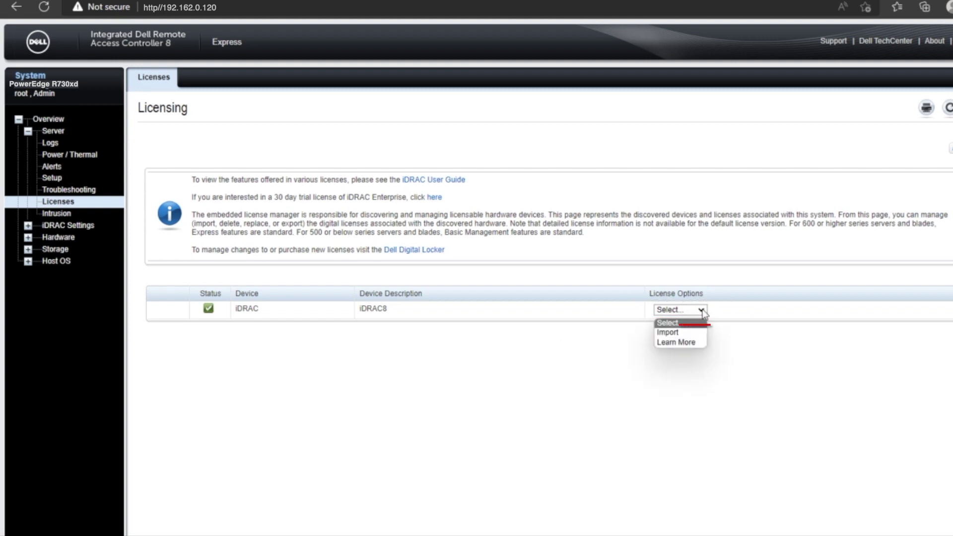
{"action": "left_click", "coordinate": [668, 334]}
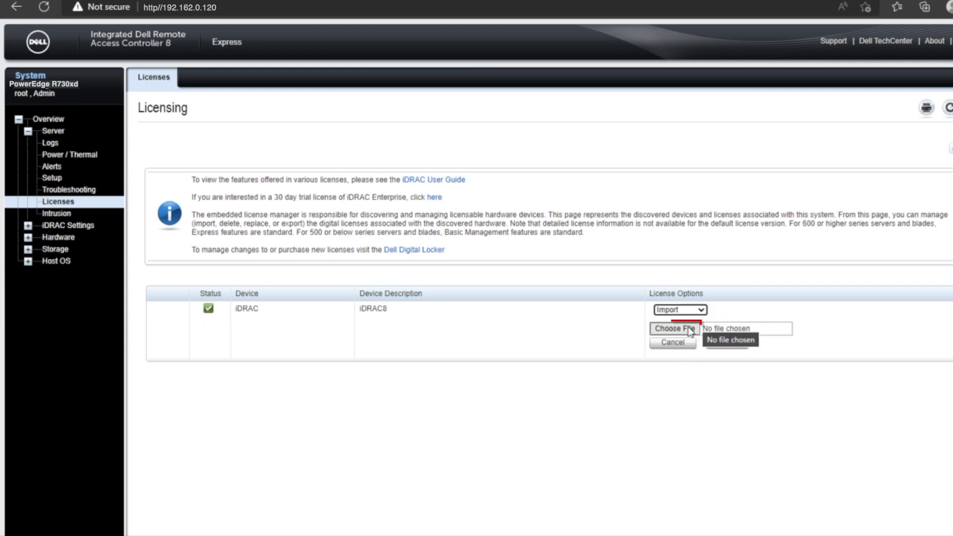
{"action": "left_click", "coordinate": [689, 329]}
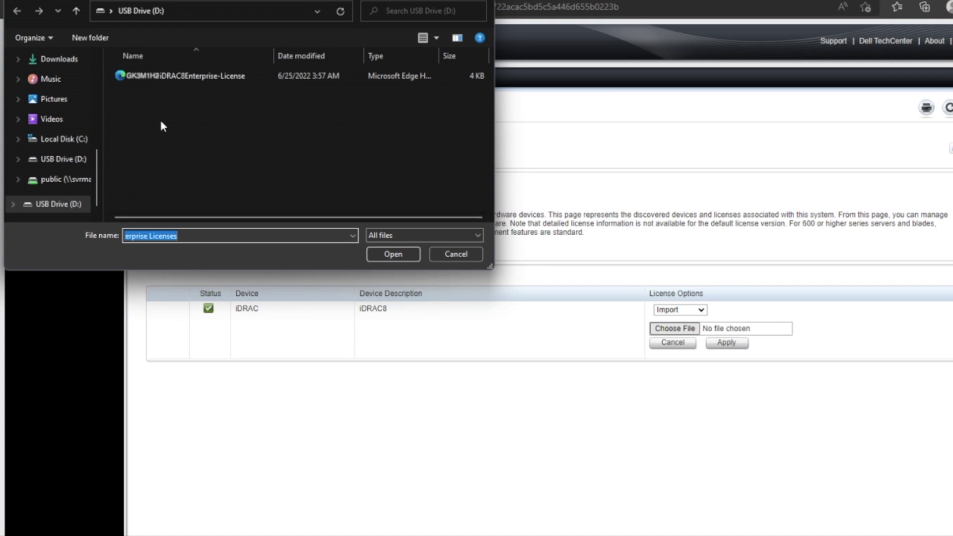
{"action": "left_click", "coordinate": [174, 78]}
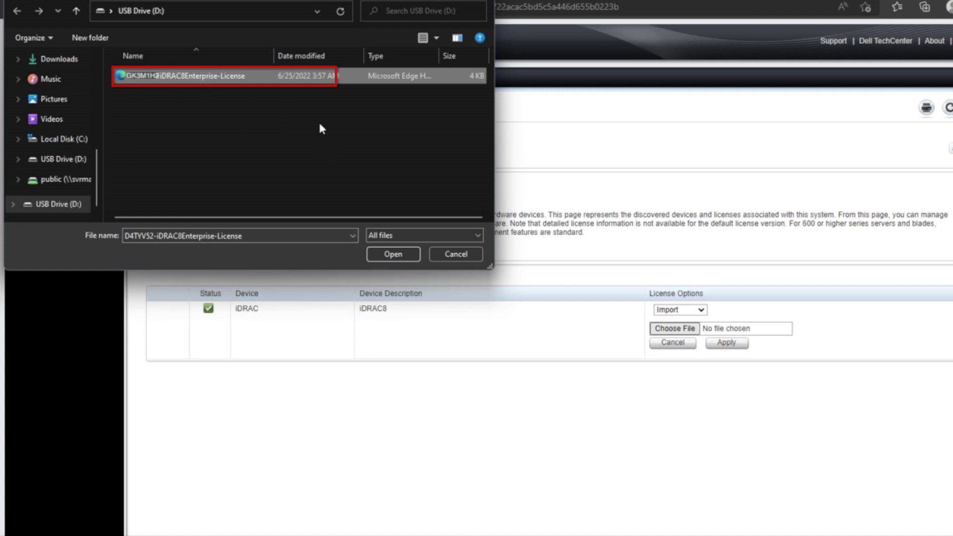
{"action": "left_click", "coordinate": [392, 254]}
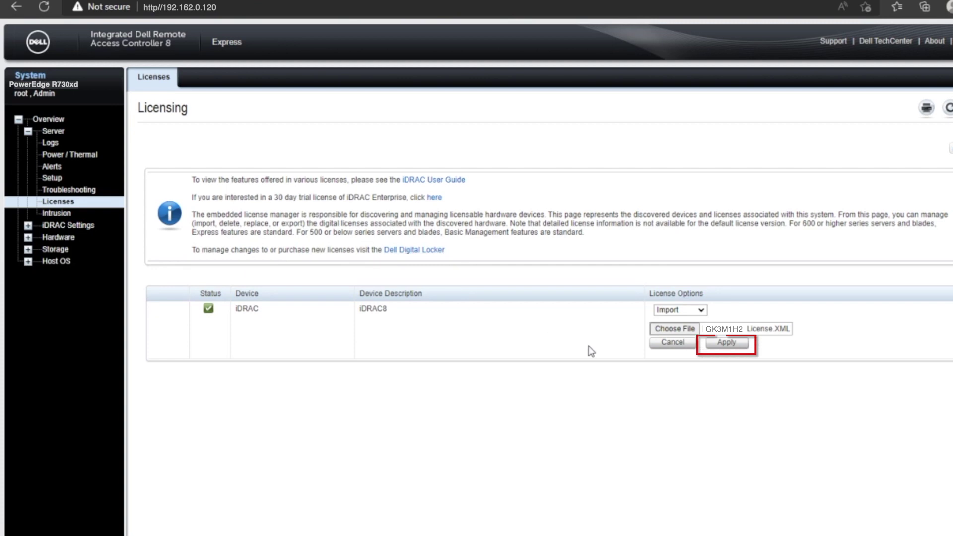
{"action": "left_click", "coordinate": [729, 346]}
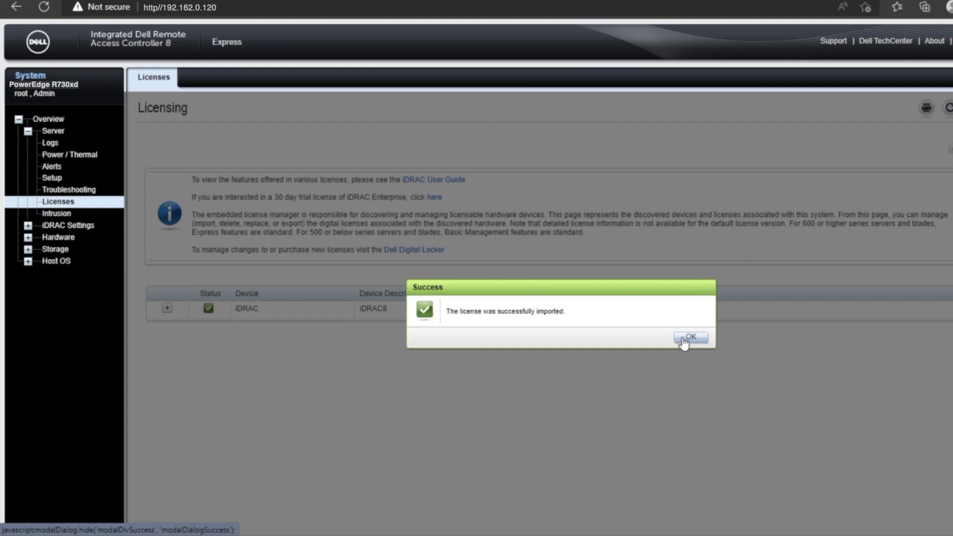
{"action": "left_click", "coordinate": [690, 337]}
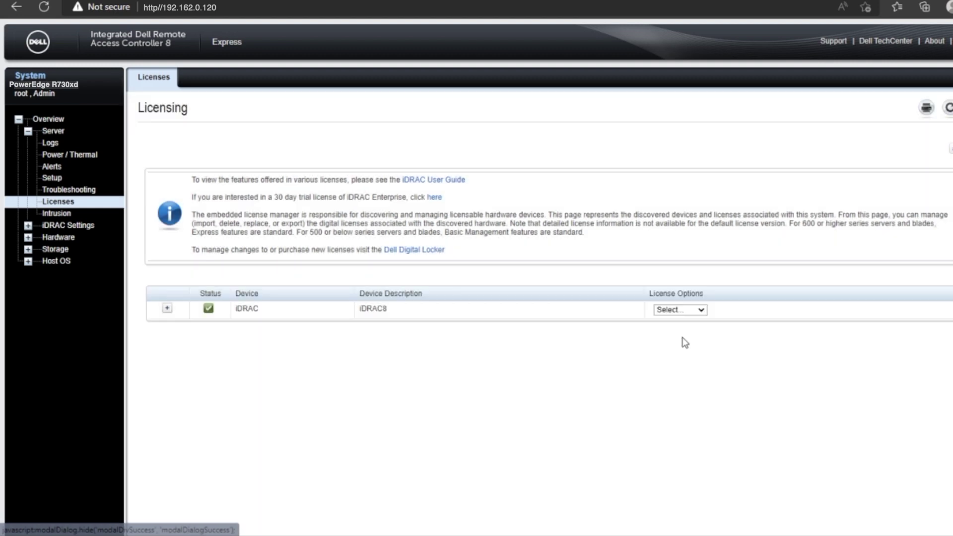
Log out of iDRAC and sign back in with the default administrator credentials.
{"action": "left_click", "coordinate": [58, 130]}
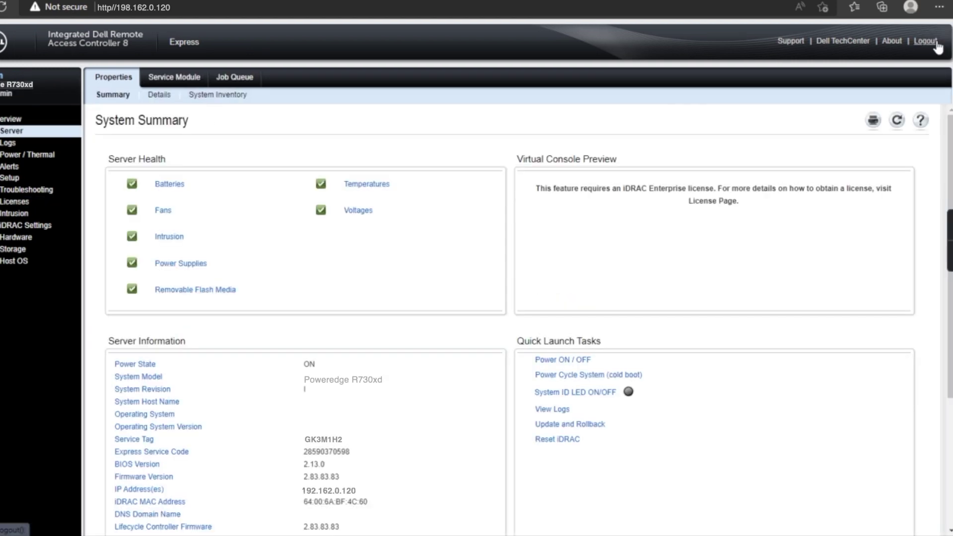
{"action": "left_click", "coordinate": [926, 40]}
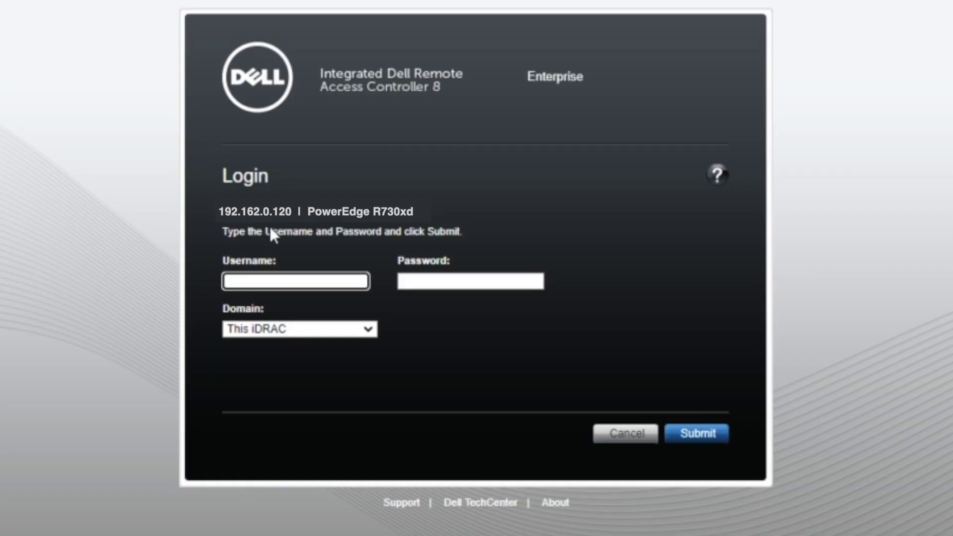
{"action": "left_click", "coordinate": [266, 283]}
{"action": "type", "text": "root"}
{"action": "left_click", "coordinate": [534, 282]}
{"action": "type", "text": "calvin"}
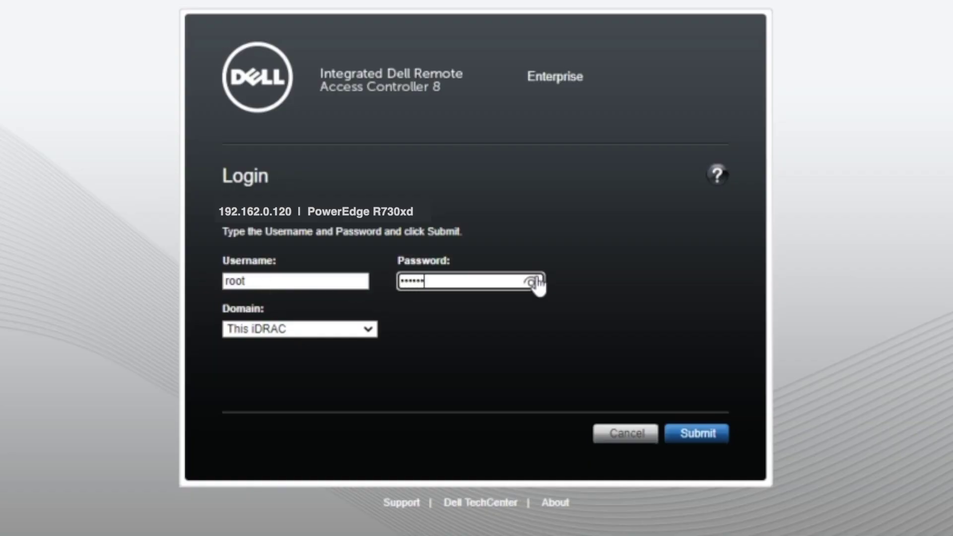
{"action": "left_click", "coordinate": [695, 433]}
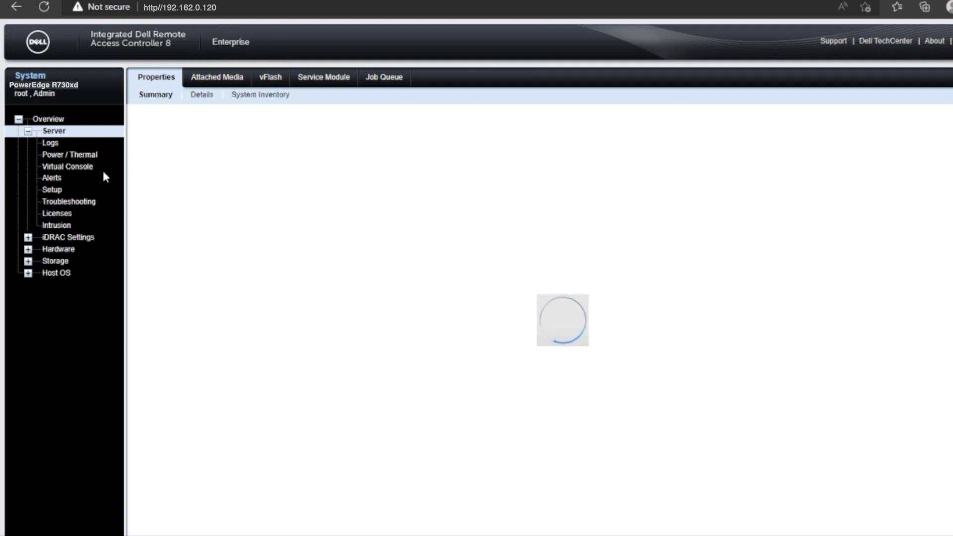
{"action": "left_click", "coordinate": [60, 215]}
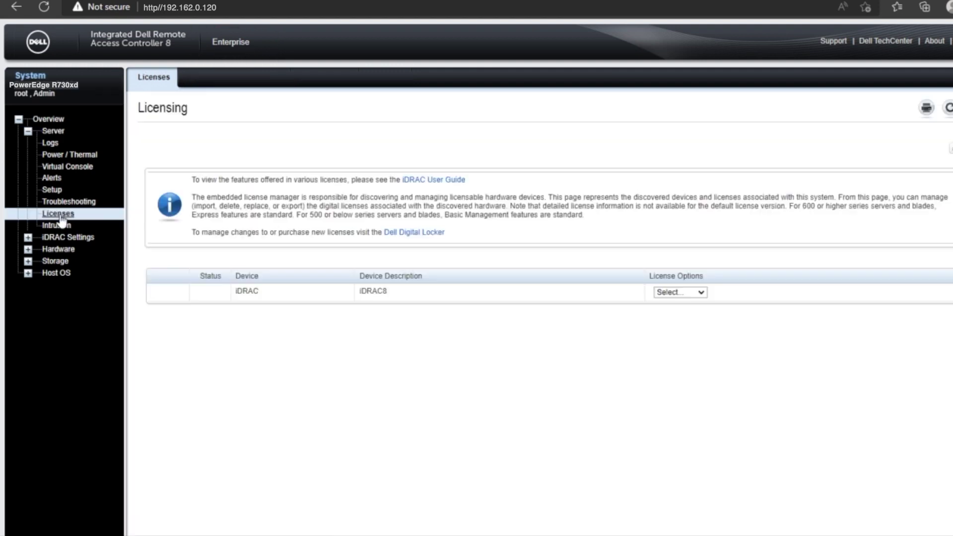